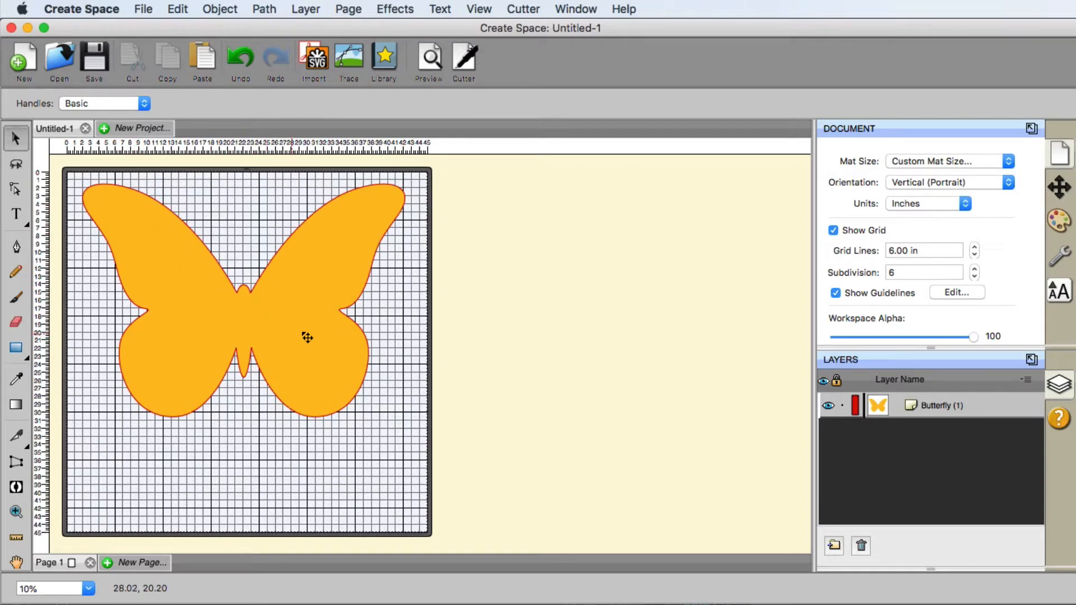
Select the butterfly and open the Tiling effect for it, placing the dialog beside the design
{"action": "left_click", "coordinate": [321, 323]}
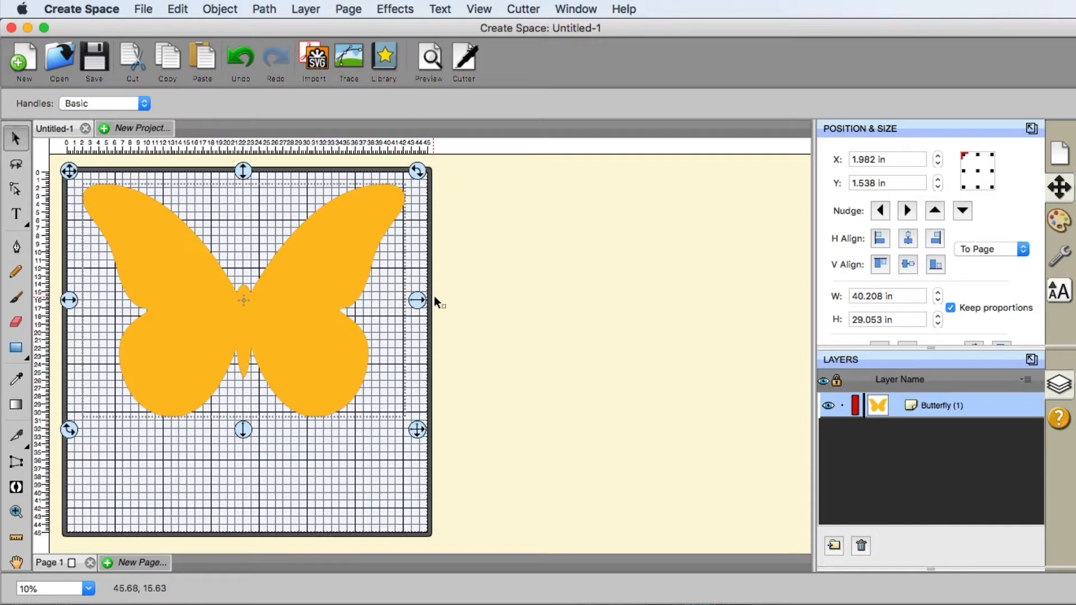
{"action": "left_click", "coordinate": [406, 9]}
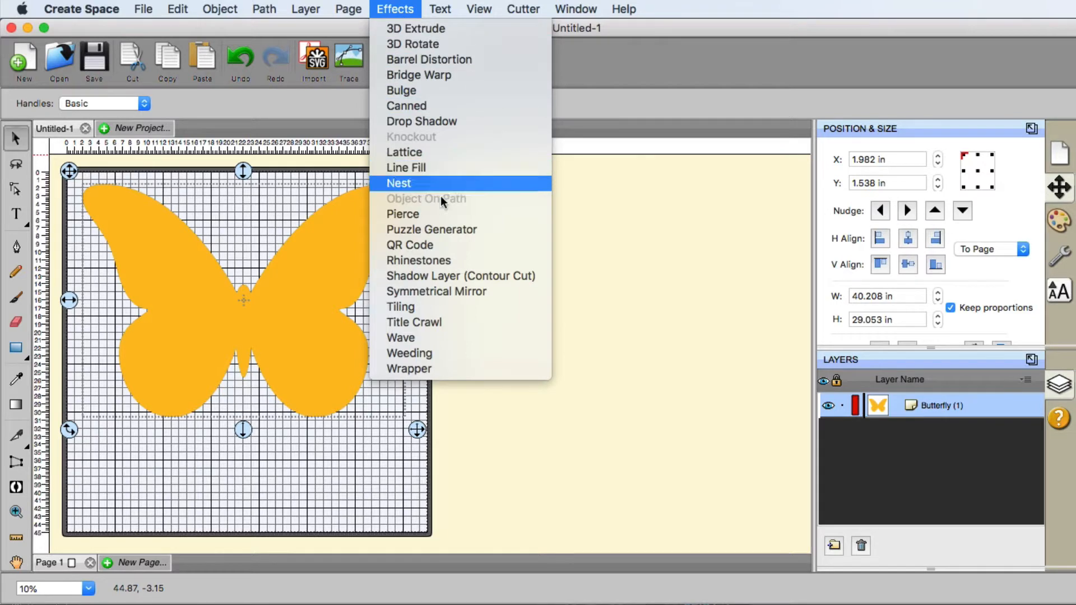
{"action": "left_click", "coordinate": [435, 307]}
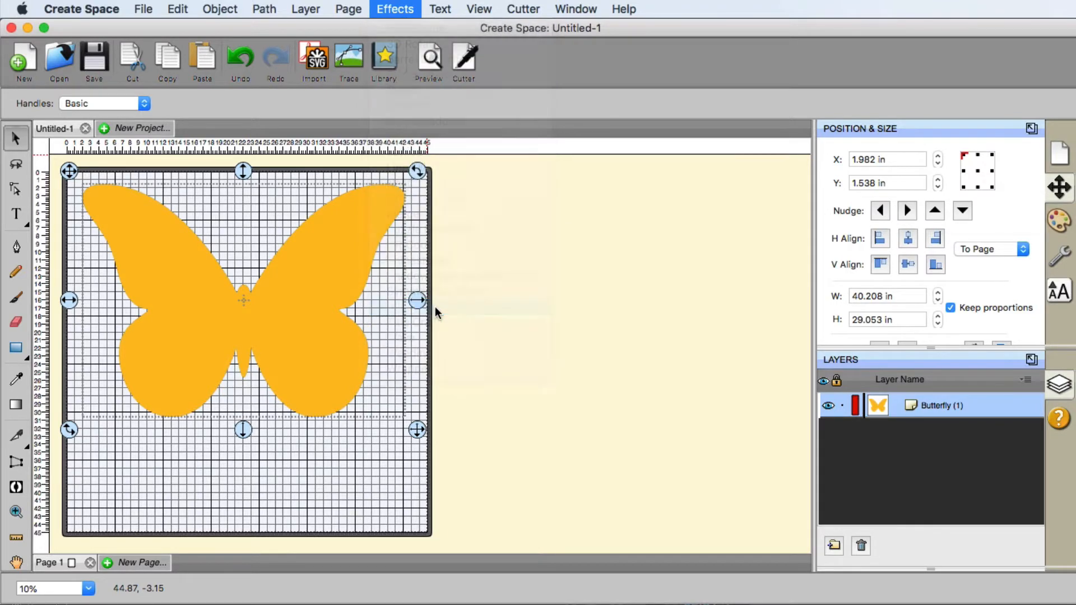
{"action": "left_click_drag", "start_coordinate": [696, 231], "coordinate": [651, 140]}
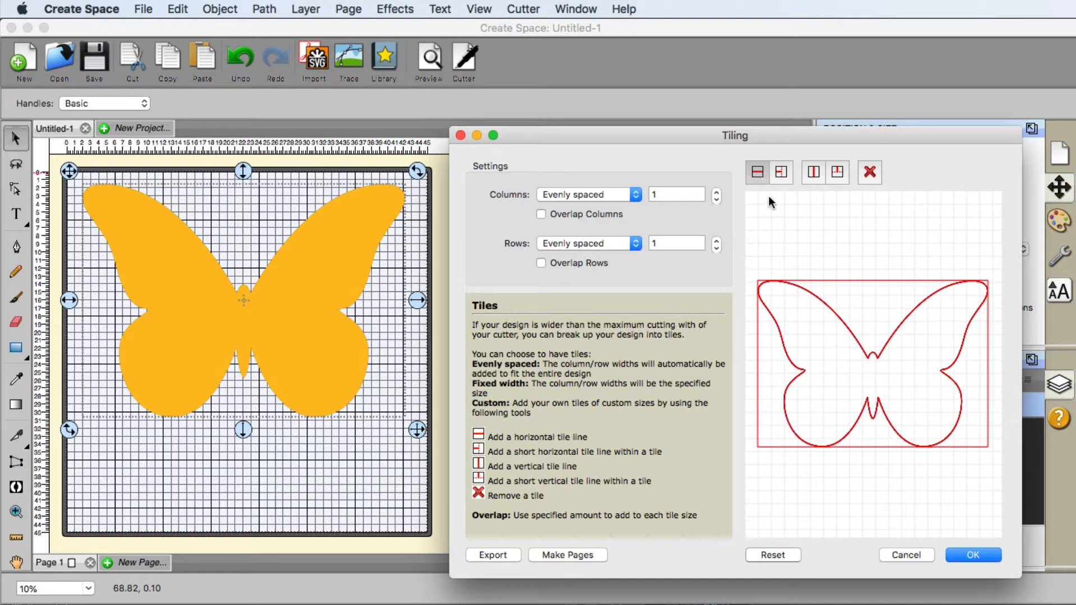
Try custom tiling with two vertical lines and a short horizontal line within the first column, and reset the tiles
{"action": "left_click", "coordinate": [815, 172]}
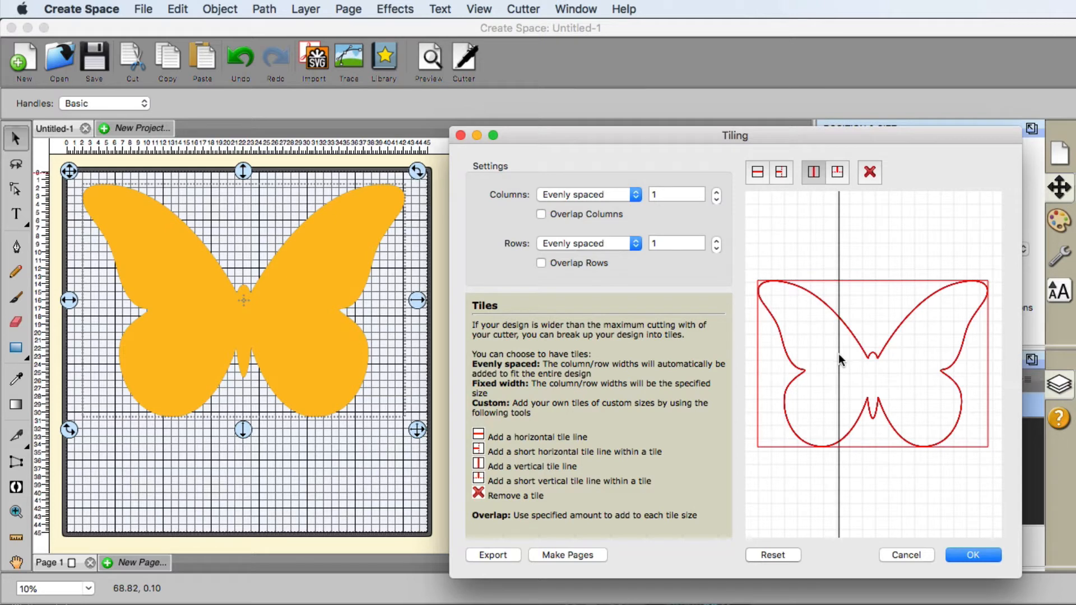
{"action": "left_click", "coordinate": [839, 354]}
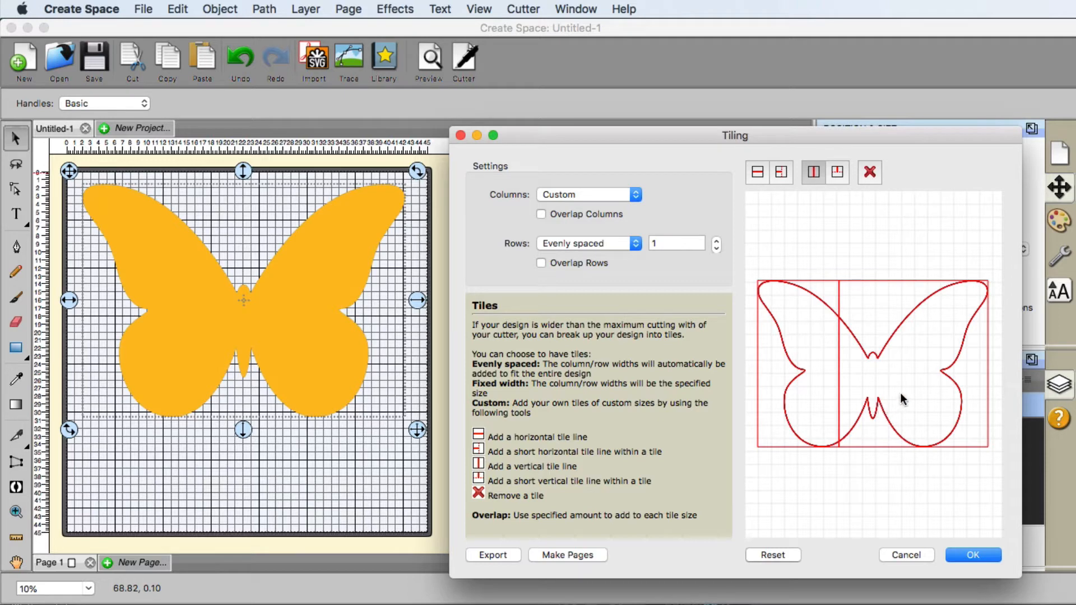
{"action": "left_click", "coordinate": [934, 354]}
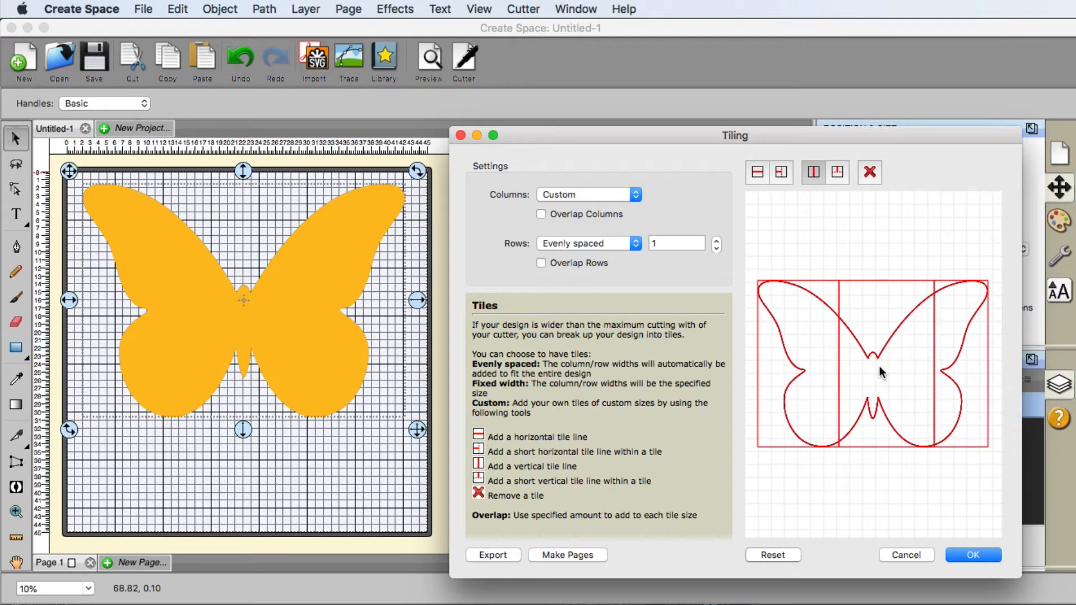
{"action": "left_click", "coordinate": [781, 170]}
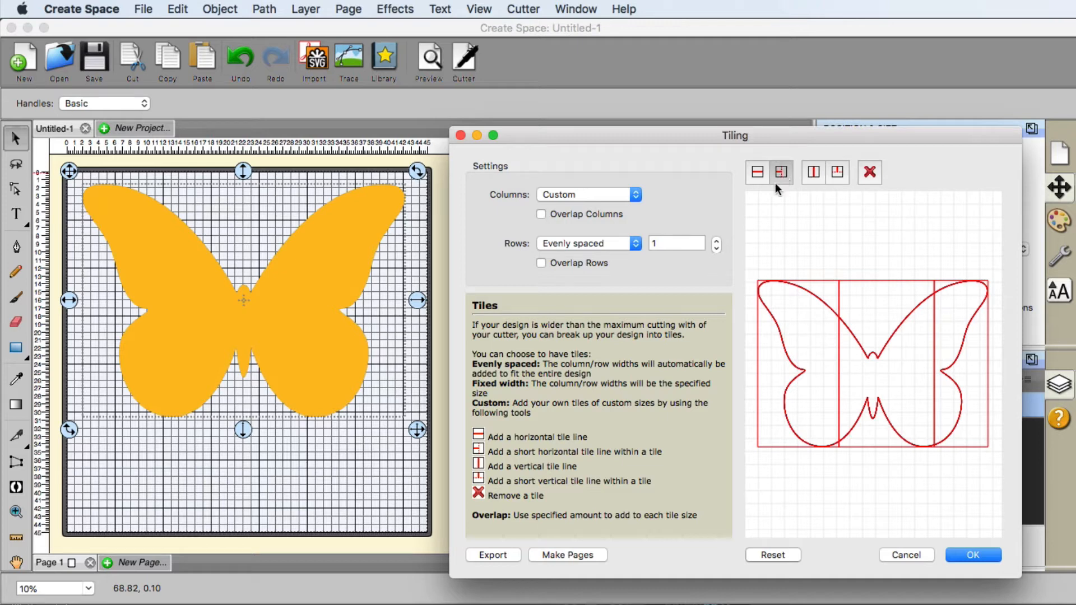
{"action": "left_click", "coordinate": [797, 363]}
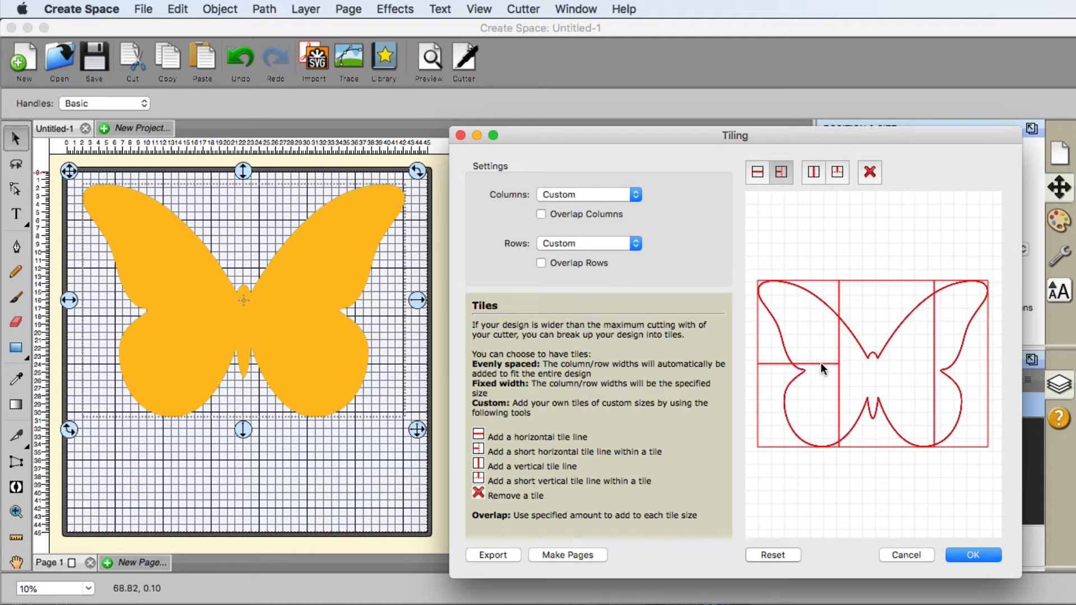
{"action": "left_click", "coordinate": [774, 555]}
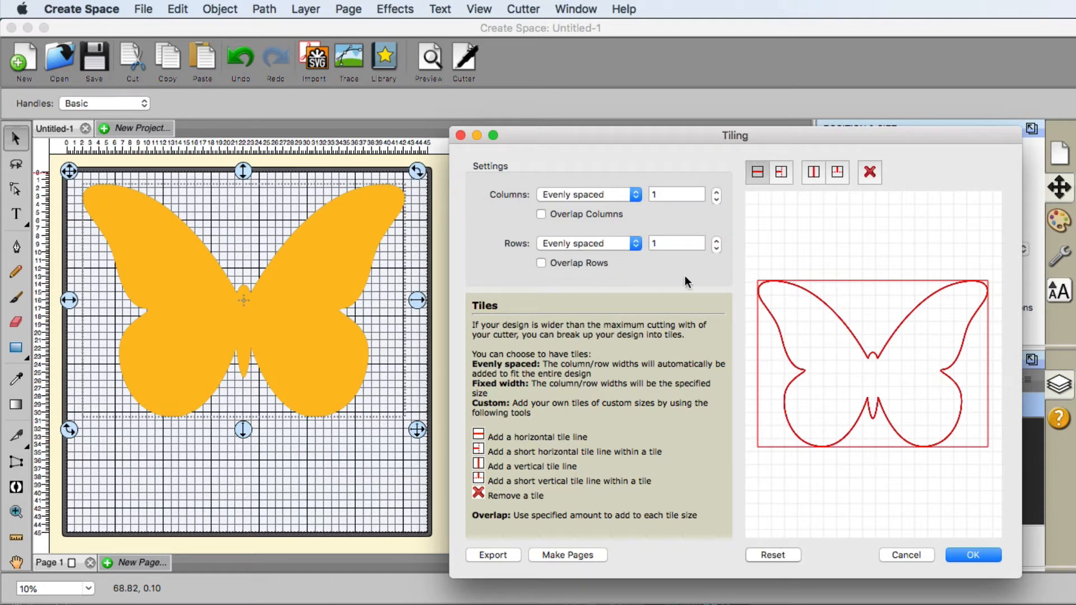
Divide the butterfly into 4 evenly spaced columns and 2 evenly spaced rows
{"action": "left_click", "coordinate": [717, 193]}
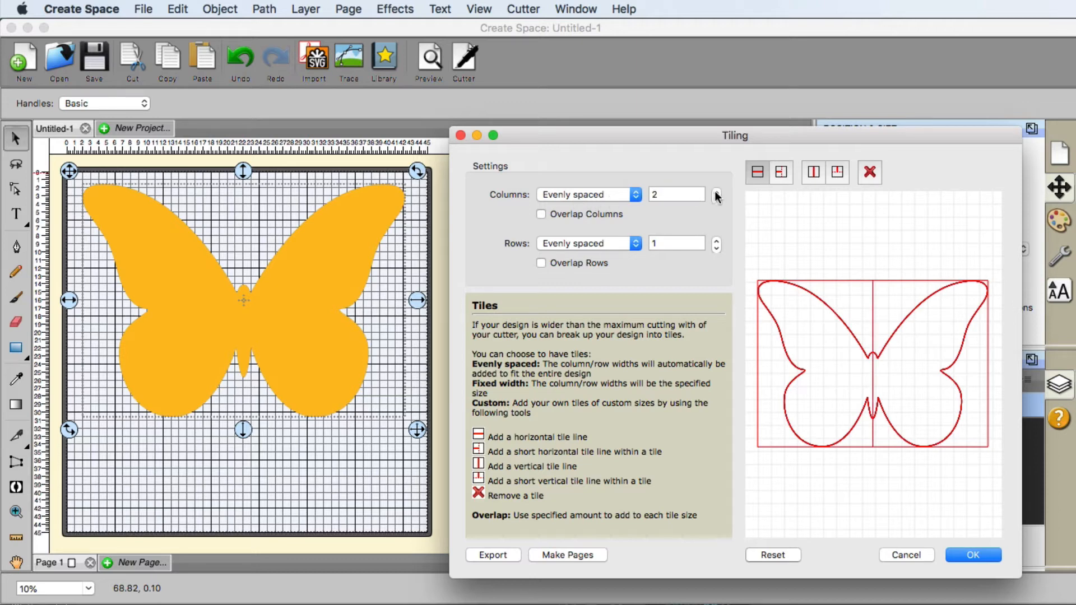
{"action": "left_click", "coordinate": [717, 193]}
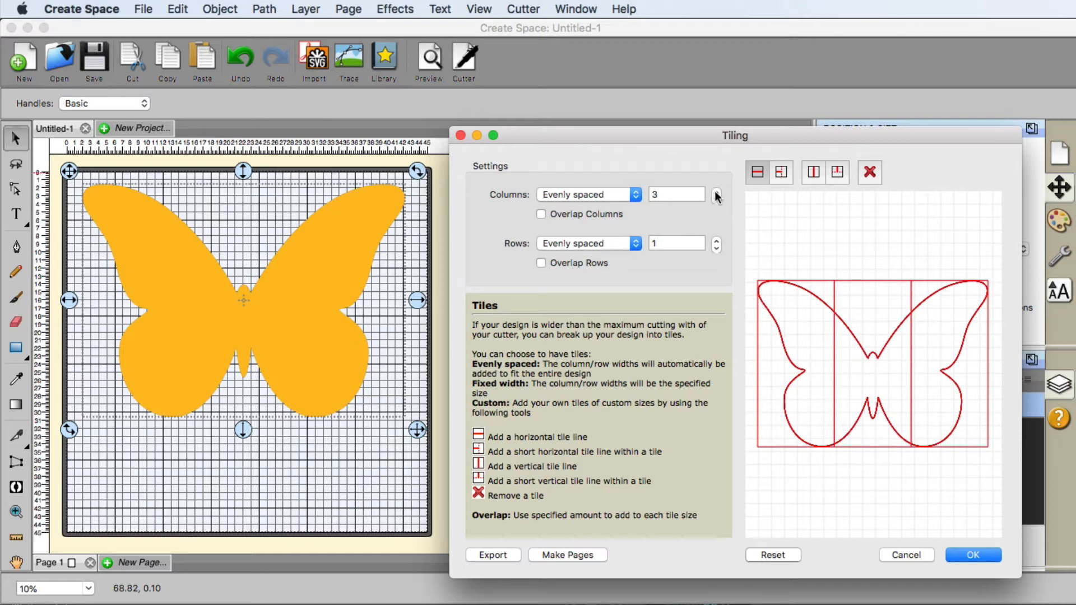
{"action": "left_click", "coordinate": [717, 193]}
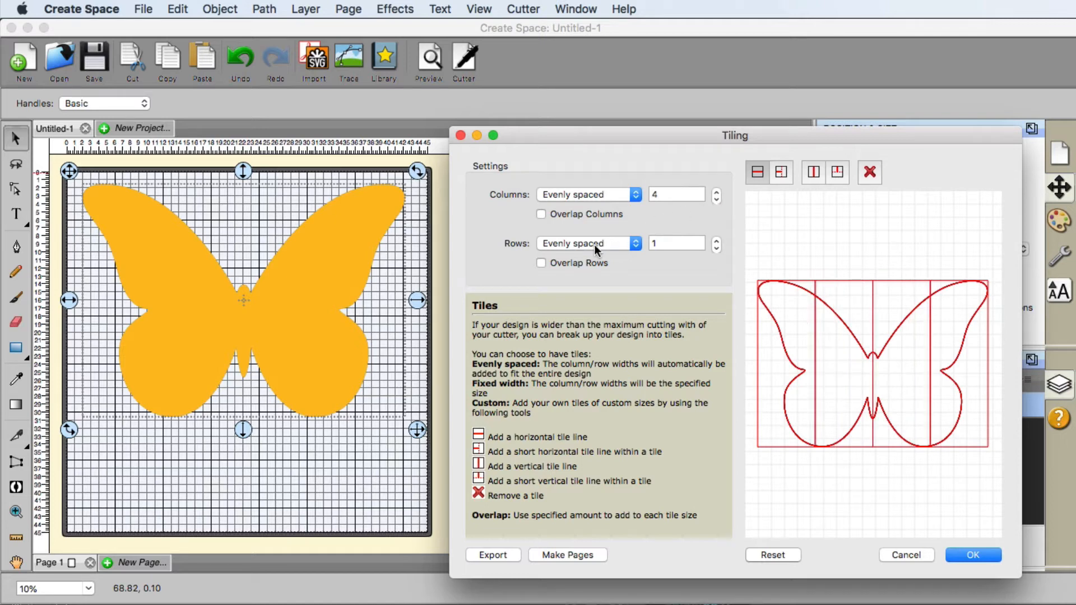
{"action": "left_click", "coordinate": [715, 240]}
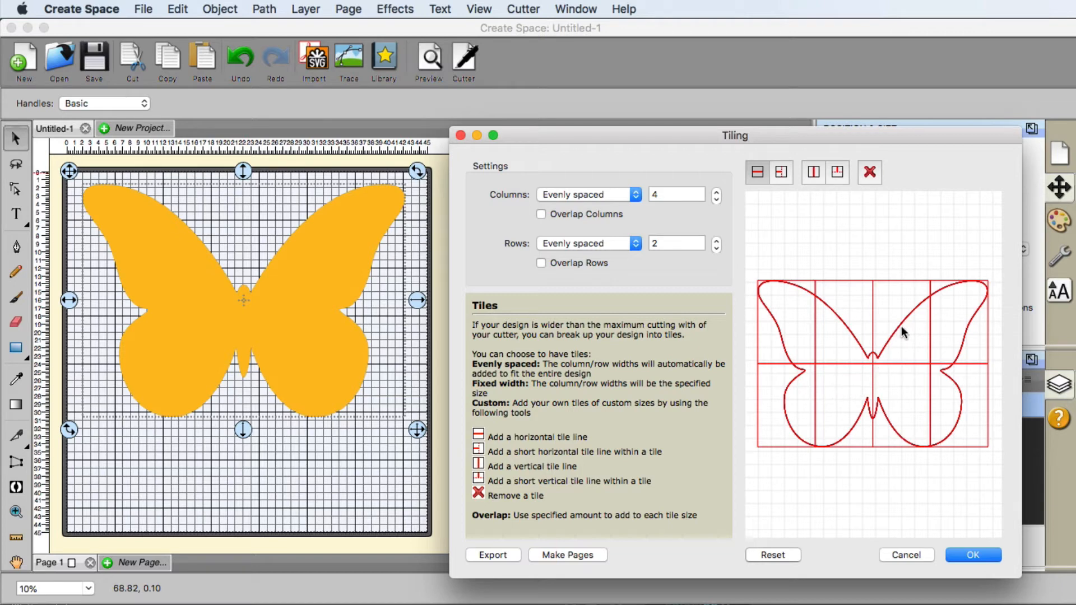
Remove the horizontal tile division within the third column, and reset the whole tile layout
{"action": "left_click", "coordinate": [872, 172]}
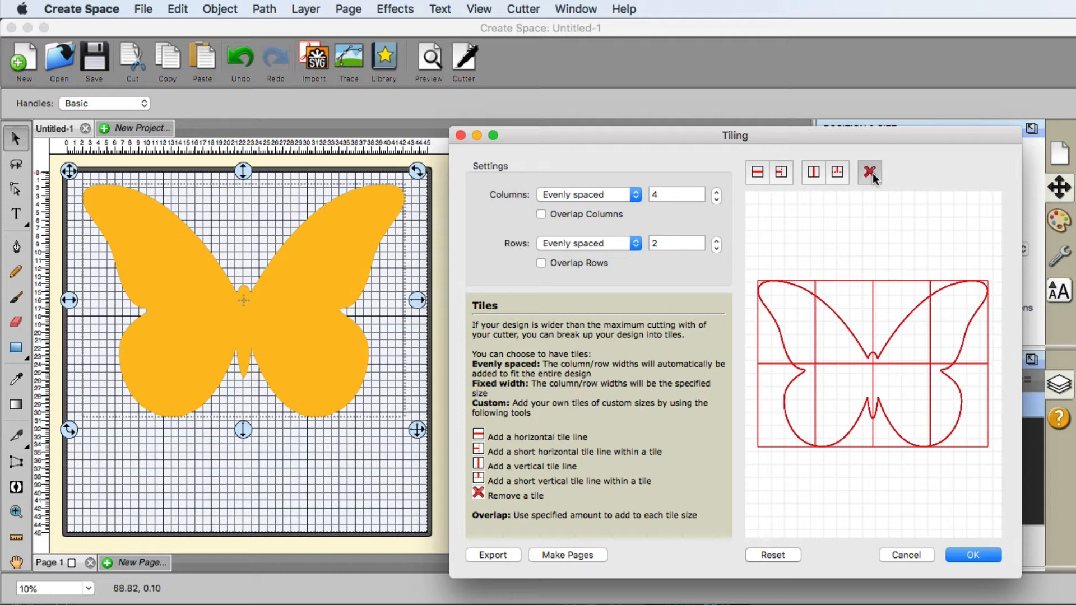
{"action": "left_click", "coordinate": [900, 321]}
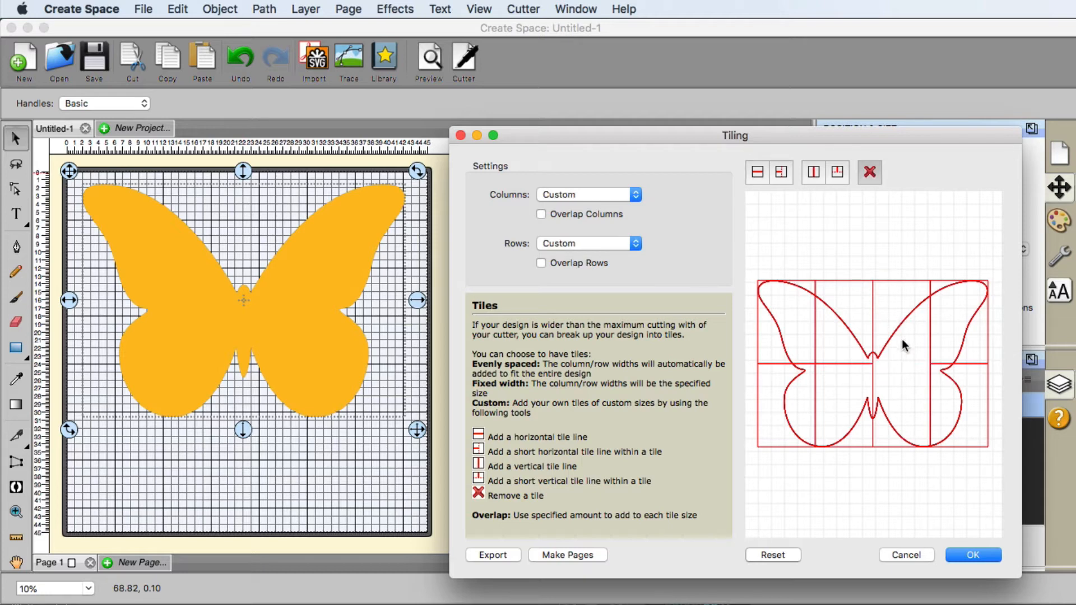
{"action": "left_click", "coordinate": [903, 329]}
{"action": "left_click", "coordinate": [779, 554]}
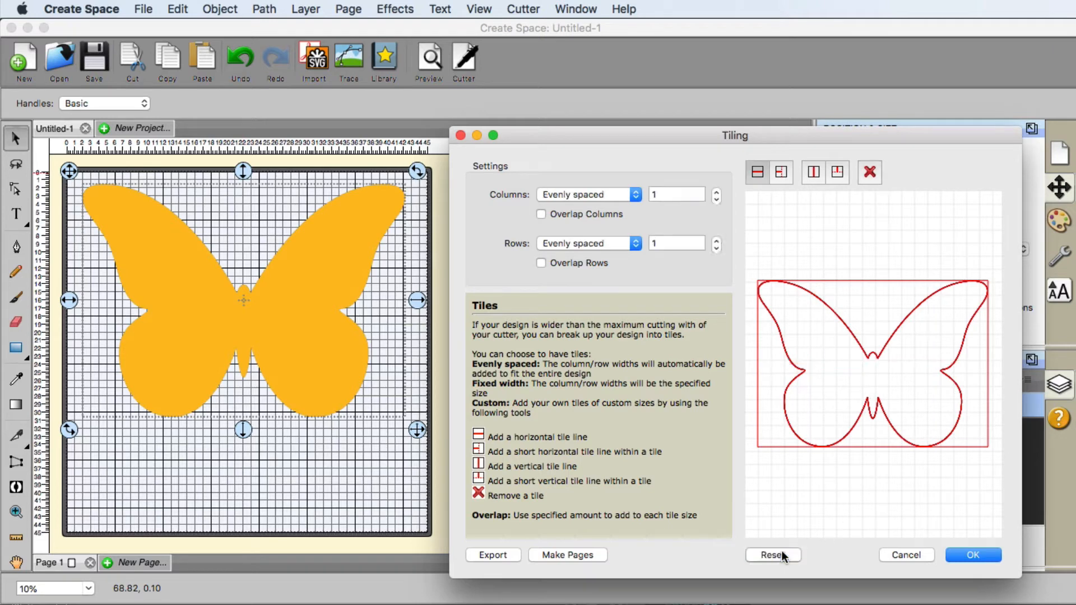
Set the tiling to 3 evenly spaced columns and 2 evenly spaced rows
{"action": "left_click", "coordinate": [716, 192]}
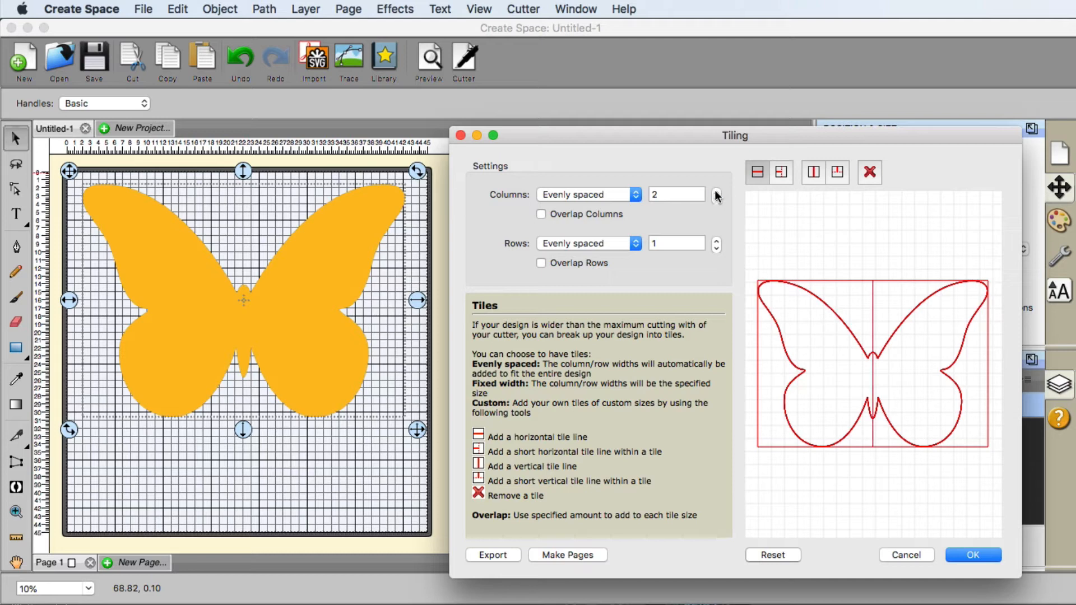
{"action": "left_click", "coordinate": [716, 192]}
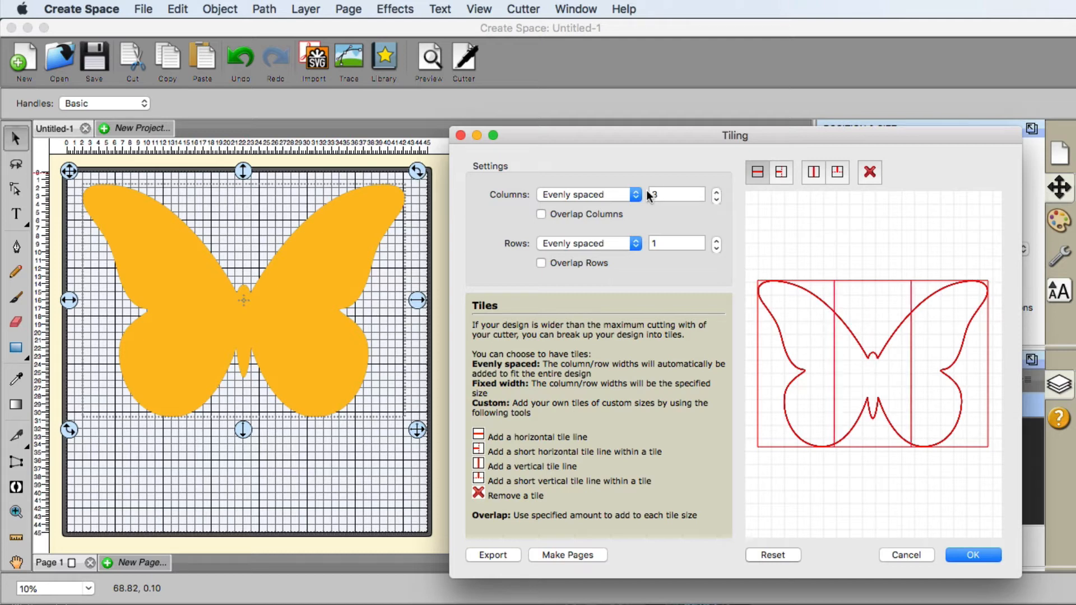
{"action": "left_click", "coordinate": [716, 241]}
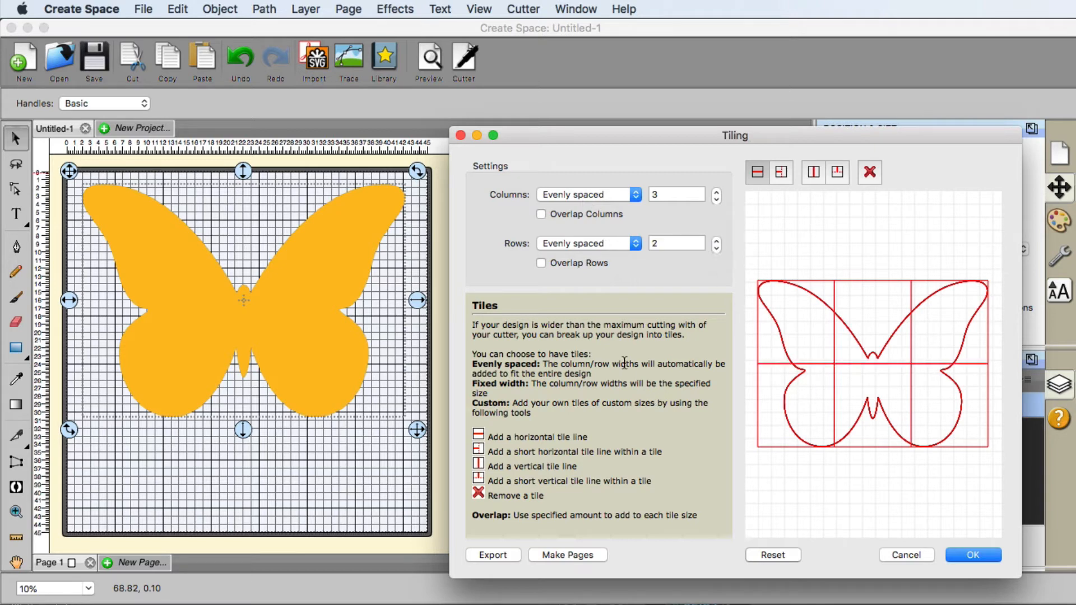
Enable overlap for the tile columns and increase it to 1.500 in
{"action": "left_click", "coordinate": [543, 213]}
{"action": "left_click", "coordinate": [716, 214]}
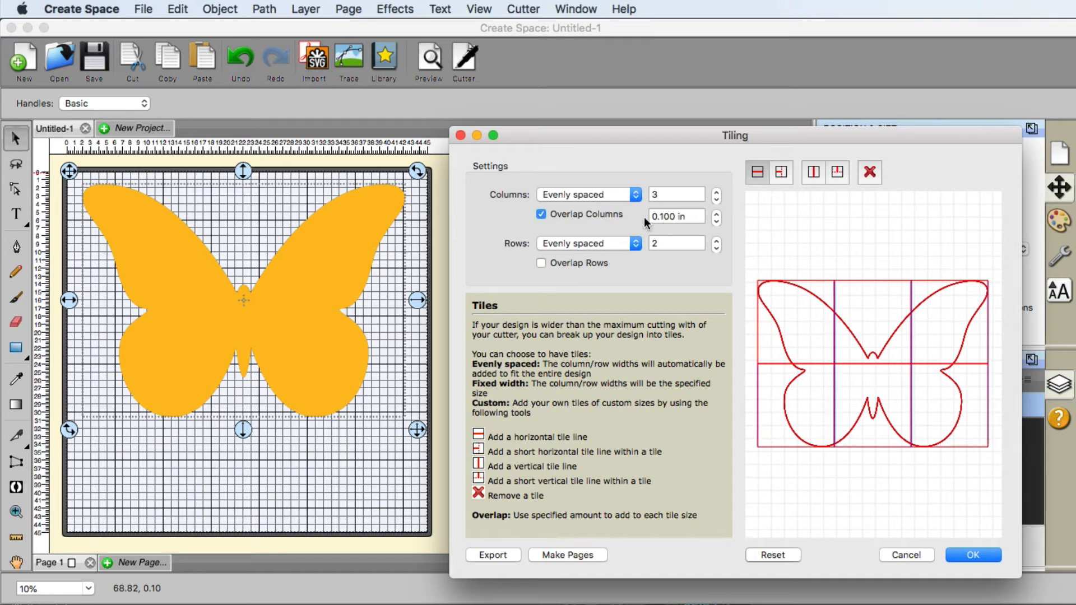
{"action": "left_click", "coordinate": [717, 214]}
{"action": "left_click", "coordinate": [717, 215]}
{"action": "left_click", "coordinate": [717, 214]}
{"action": "triple_click", "coordinate": [717, 214]}
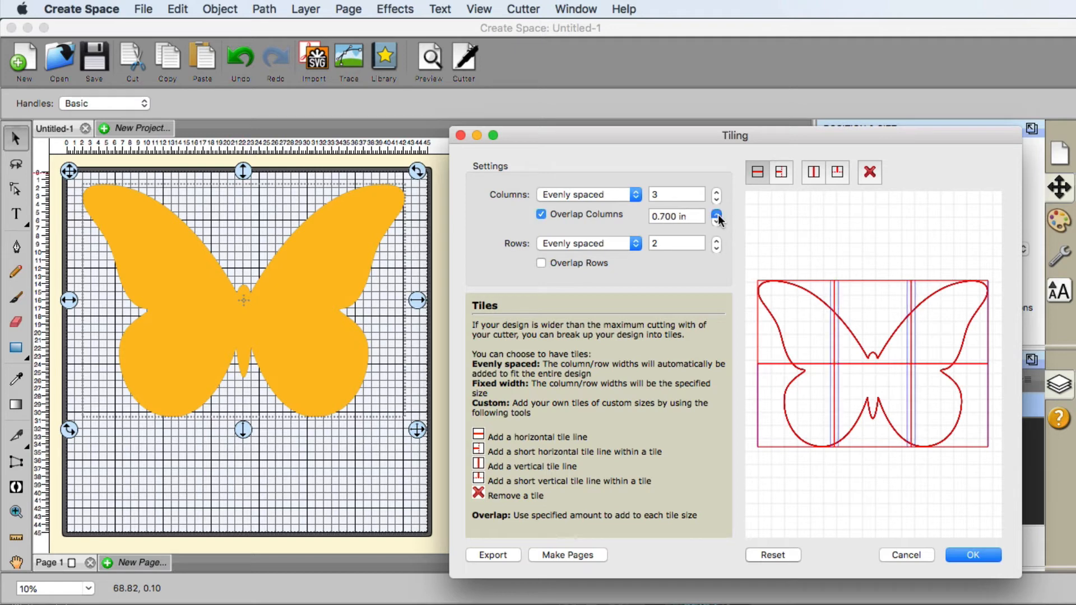
{"action": "double_click", "coordinate": [717, 214]}
{"action": "double_click", "coordinate": [717, 214]}
{"action": "double_click", "coordinate": [717, 214]}
{"action": "double_click", "coordinate": [717, 215]}
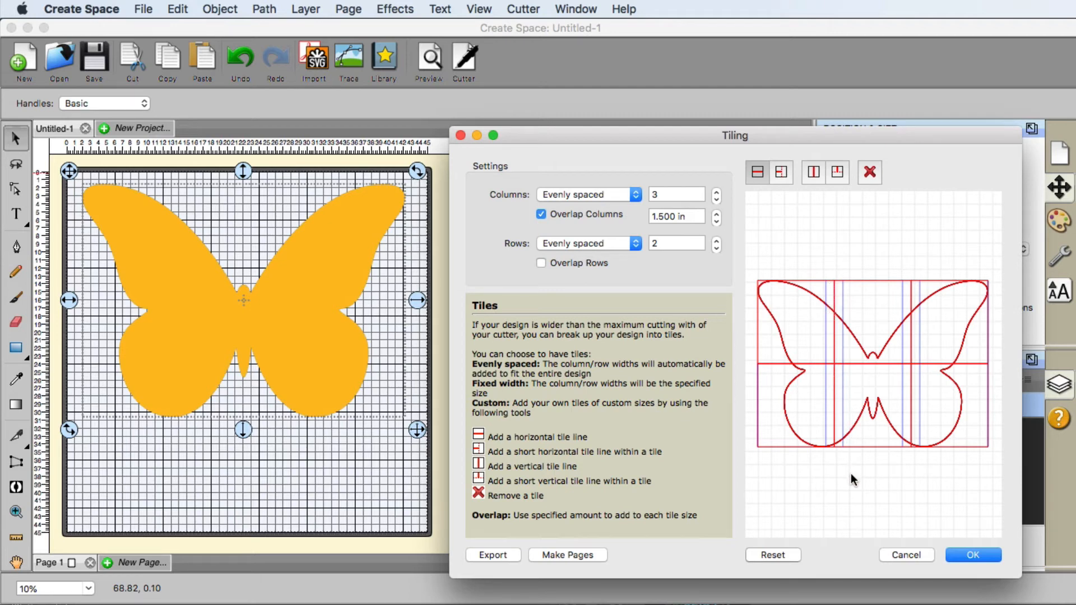
Reduce the column overlap to 0.400 in and turn the column overlap off
{"action": "left_click", "coordinate": [717, 221]}
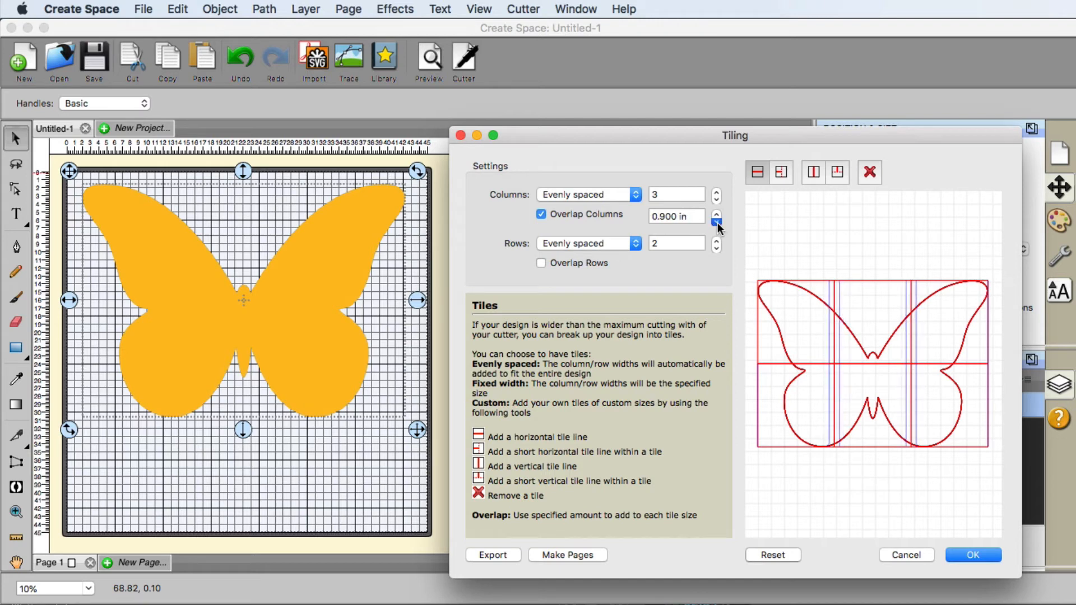
{"action": "left_click", "coordinate": [717, 222]}
{"action": "left_click", "coordinate": [717, 222]}
{"action": "left_click", "coordinate": [717, 222]}
{"action": "left_click", "coordinate": [717, 222]}
{"action": "left_click", "coordinate": [717, 222]}
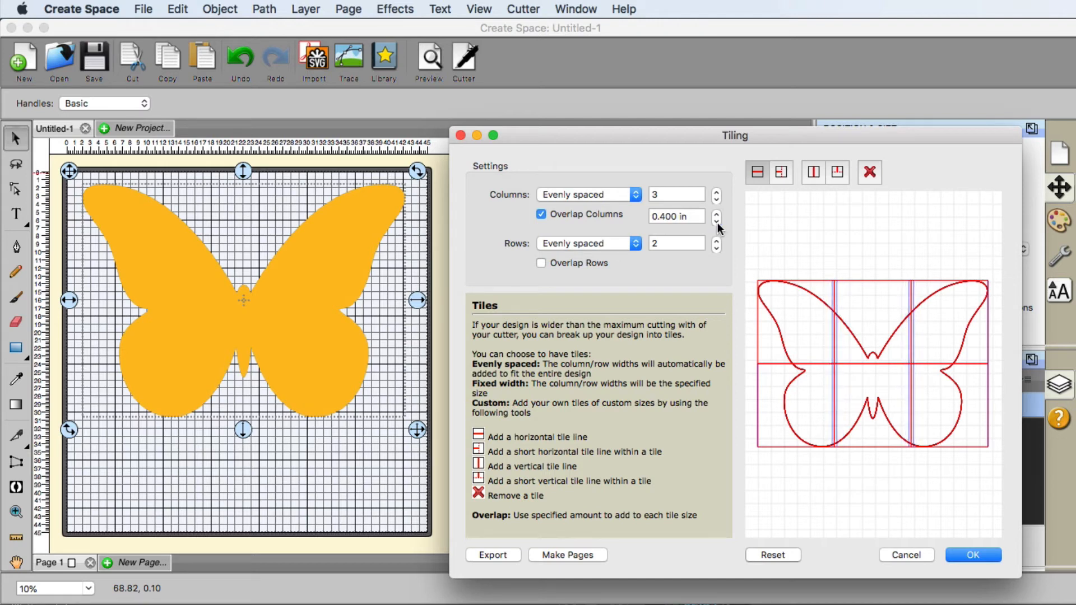
{"action": "left_click", "coordinate": [541, 215]}
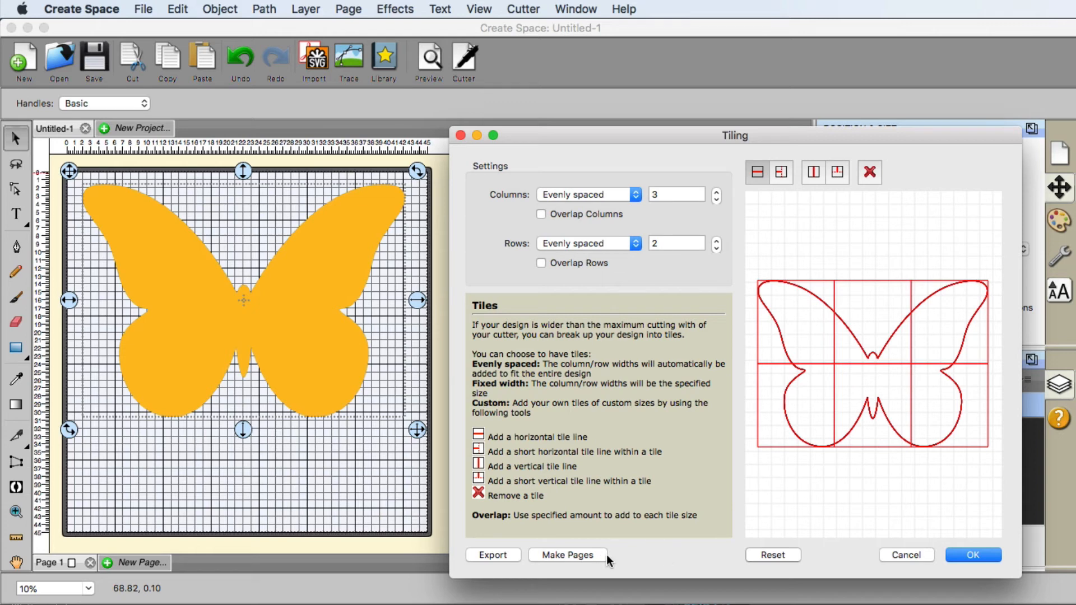
Make separate pages from the tiles and look through the pages from Tile 5 back to Tile 1
{"action": "left_click", "coordinate": [566, 555]}
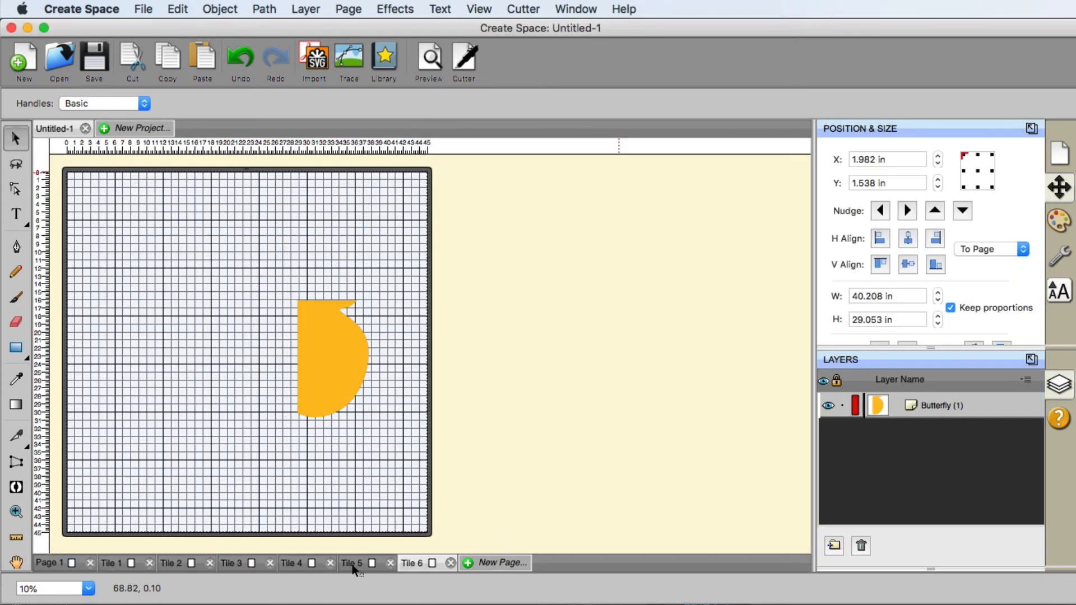
{"action": "left_click", "coordinate": [350, 563]}
{"action": "left_click", "coordinate": [289, 563]}
{"action": "left_click", "coordinate": [247, 563]}
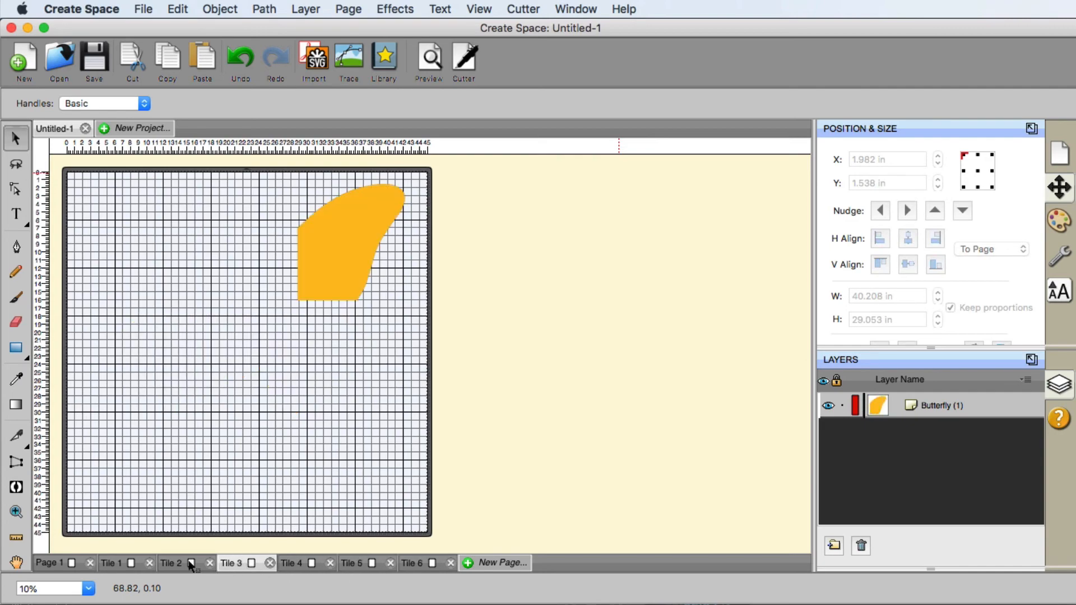
{"action": "left_click", "coordinate": [171, 563]}
{"action": "left_click", "coordinate": [119, 563]}
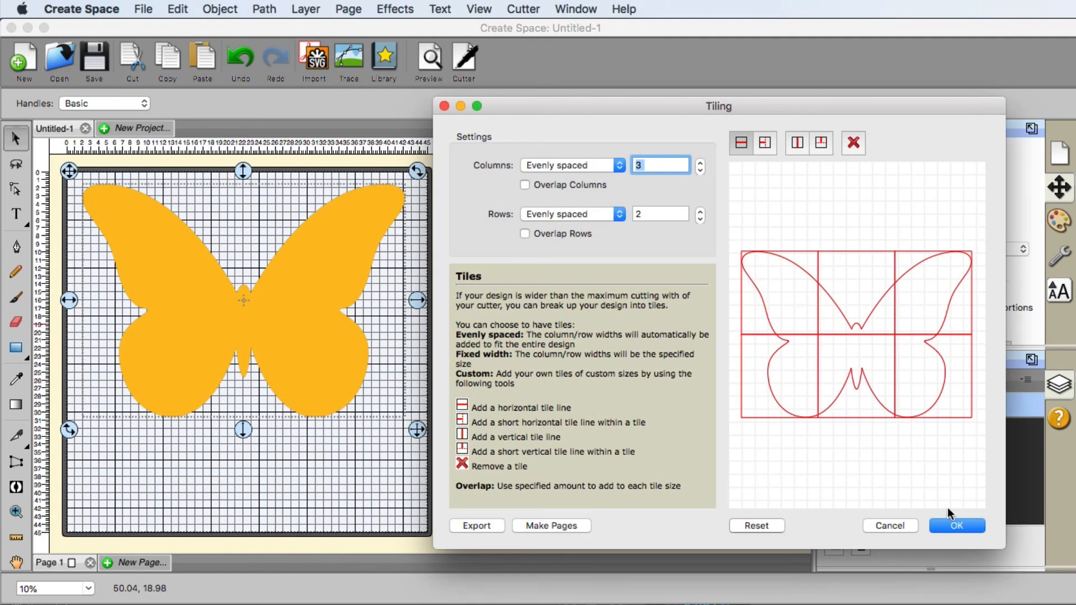
Apply the 3-column, 2-row tiling to the butterfly and send the design to the cutter with the current cut settings
{"action": "left_click", "coordinate": [961, 527]}
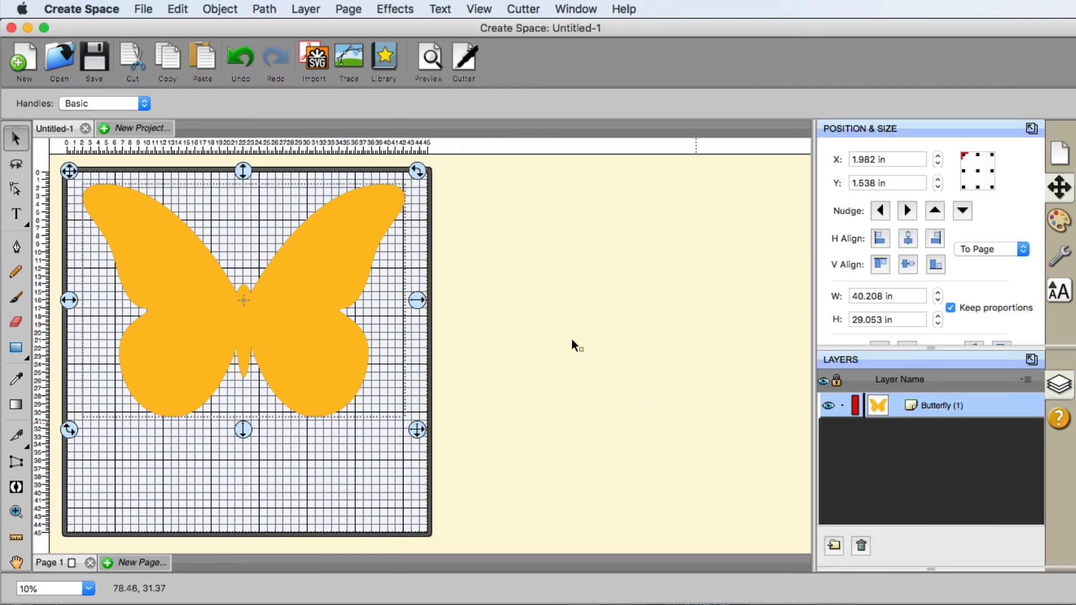
{"action": "left_click", "coordinate": [469, 54]}
{"action": "left_click_drag", "start_coordinate": [674, 209], "coordinate": [616, 70]}
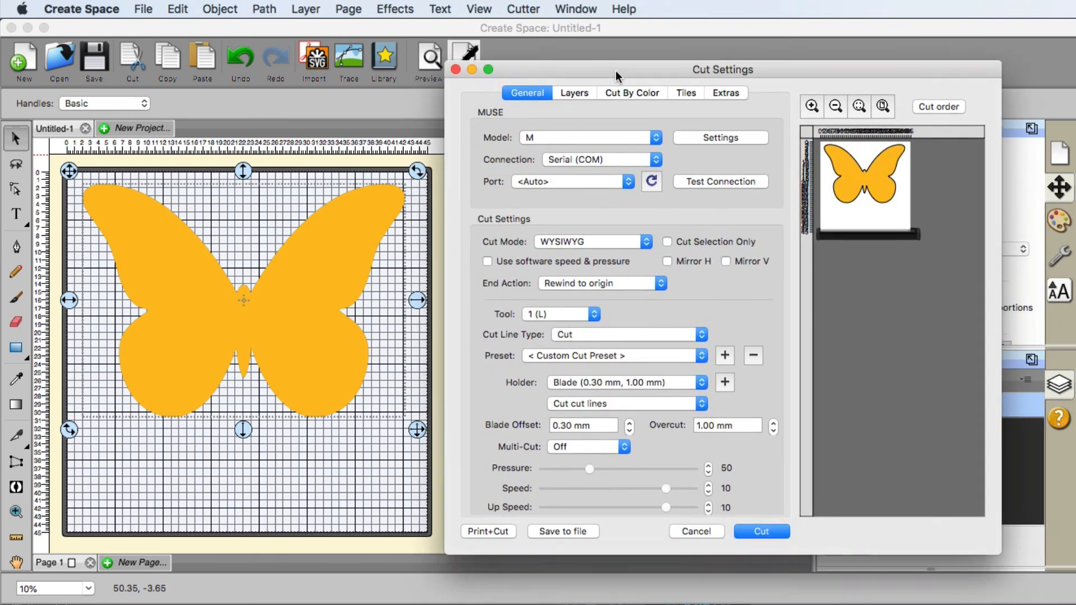
{"action": "left_click", "coordinate": [759, 533]}
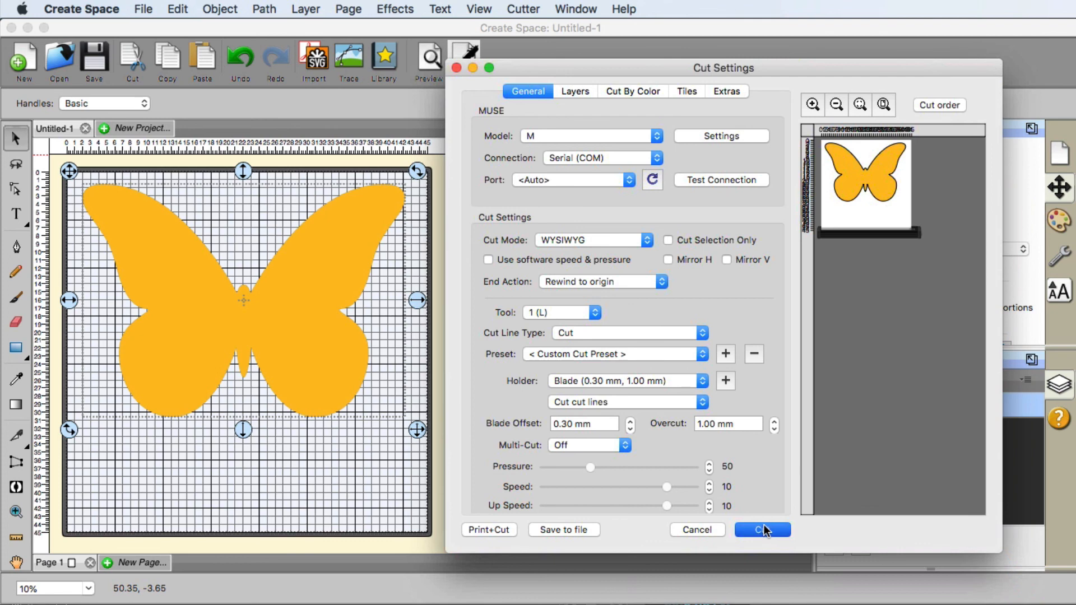
{"action": "left_click", "coordinate": [766, 531]}
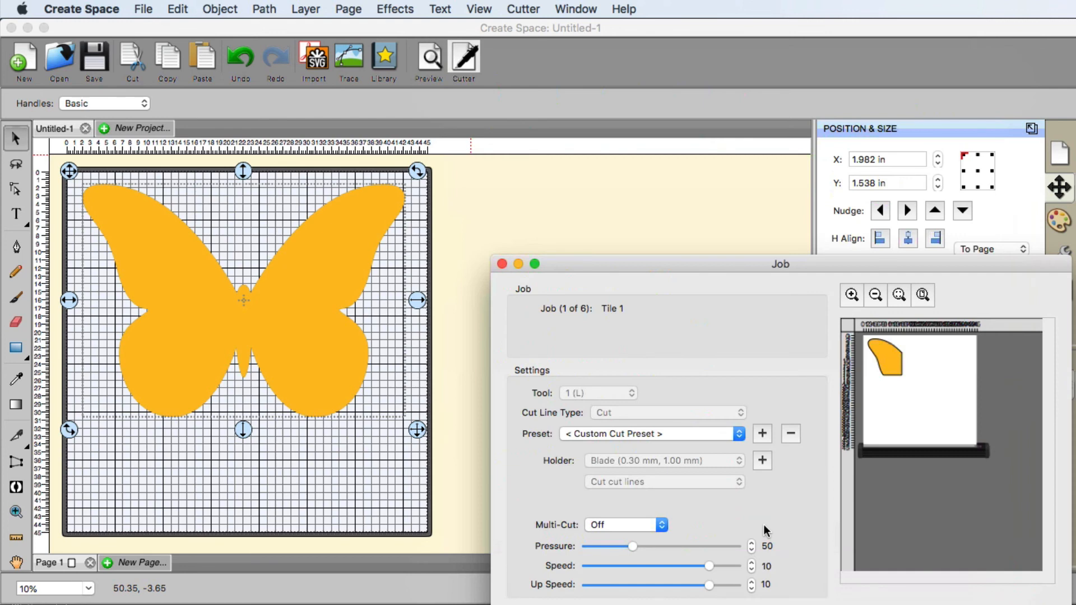
Skip the Tile 1 cut job to bring up the job for Tile 2
{"action": "left_click_drag", "start_coordinate": [621, 265], "coordinate": [560, 172]}
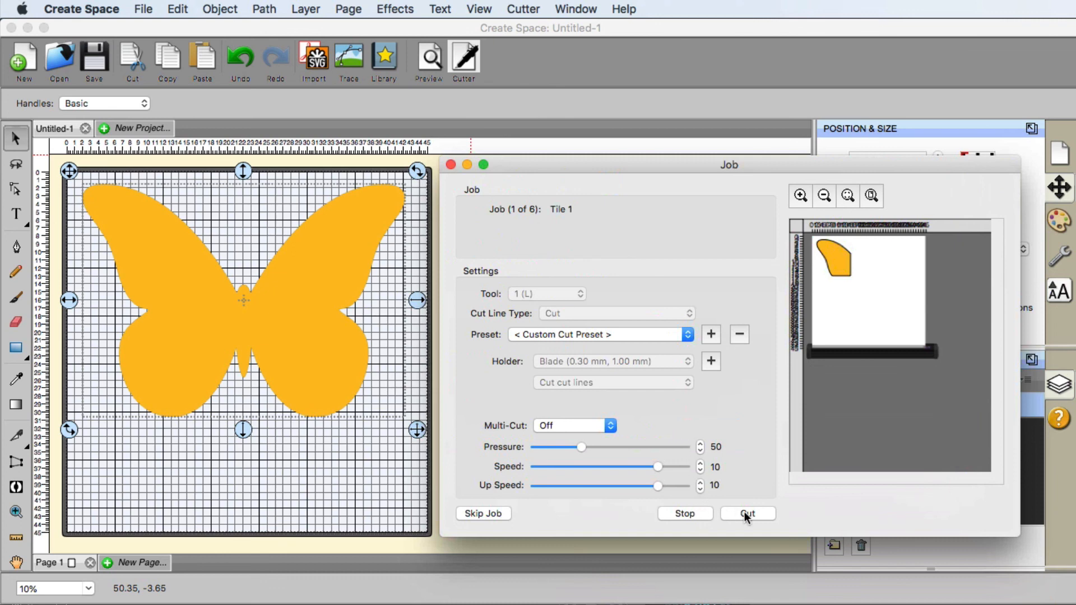
{"action": "left_click", "coordinate": [483, 513]}
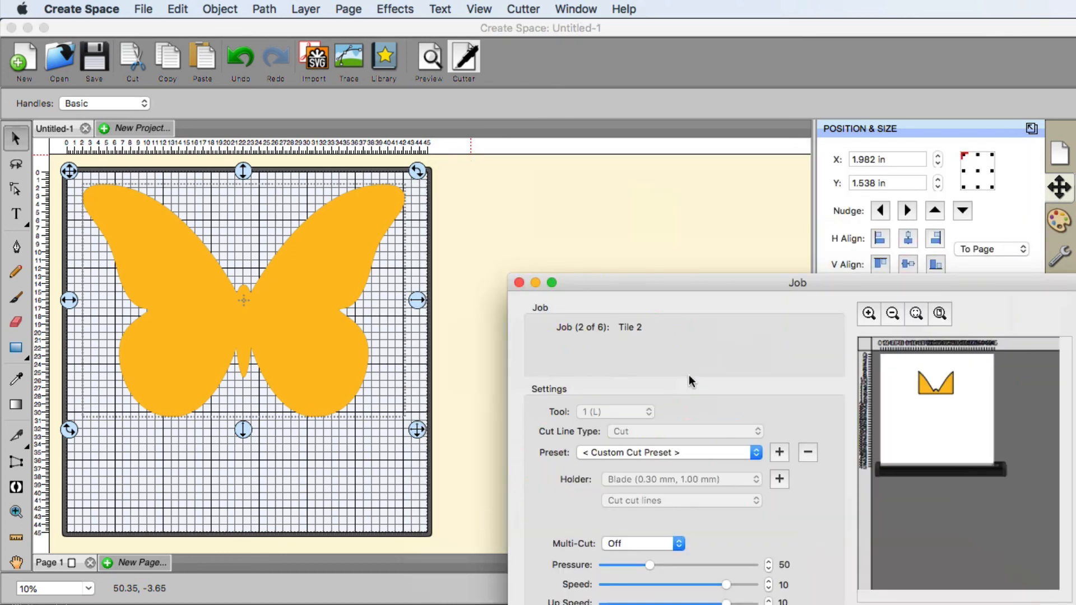
{"action": "left_click_drag", "start_coordinate": [662, 281], "coordinate": [604, 157]}
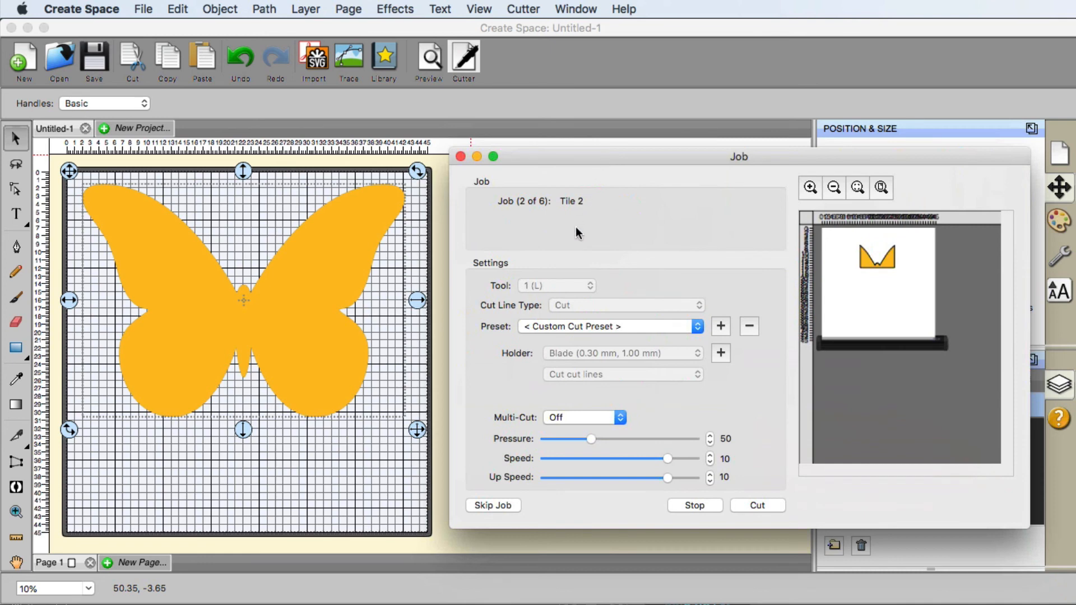